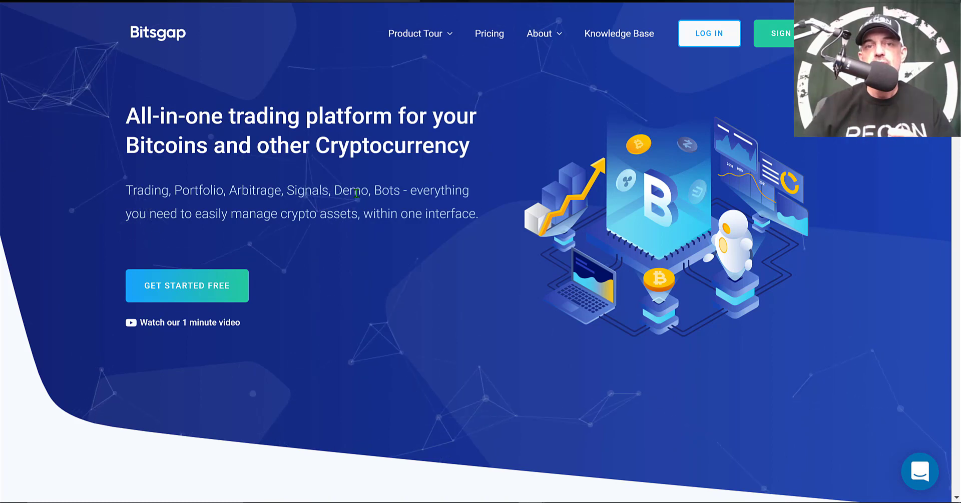
Step: Highlight 'Demo' in the homepage subtitle and go to the Pricing page
drag(337, 190, 373, 187)
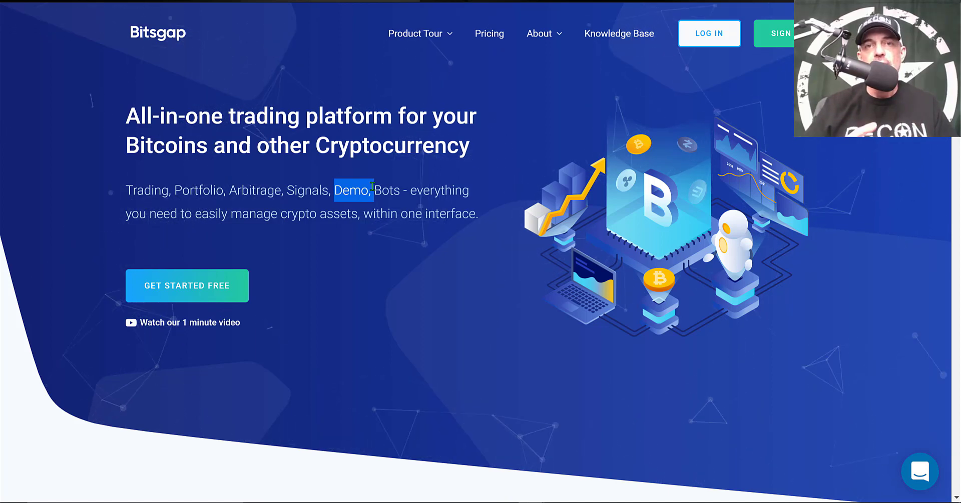
click(498, 36)
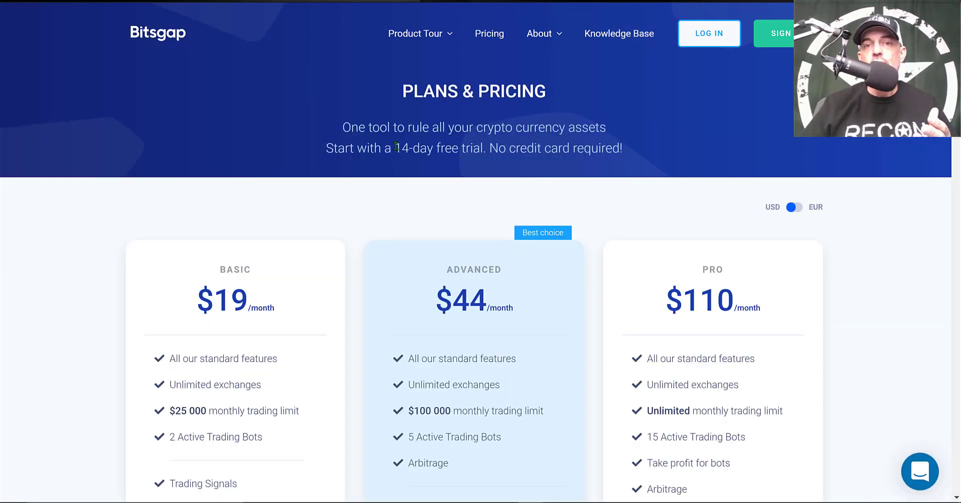
Step: Highlight the 14-day free trial, the BASIC and ADVANCED plan headings, and 5 Active Trading Bots
drag(395, 147, 483, 141)
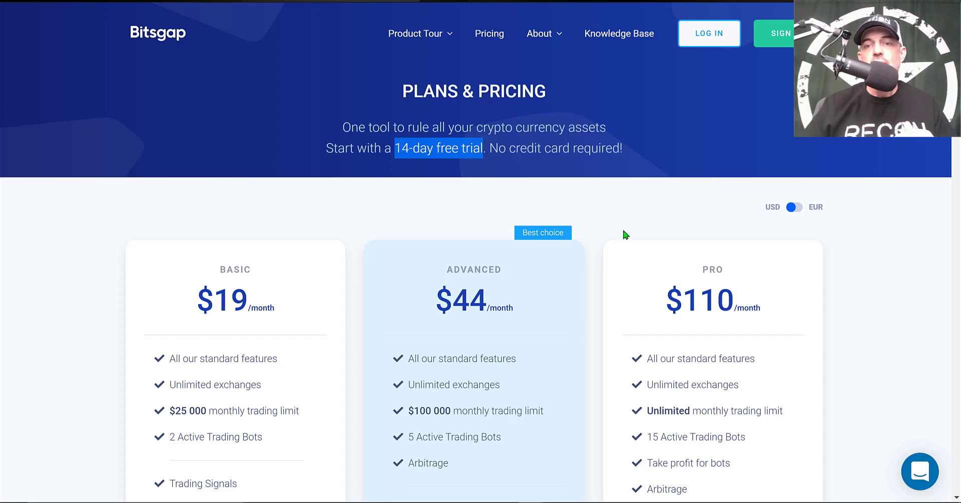
click(714, 265)
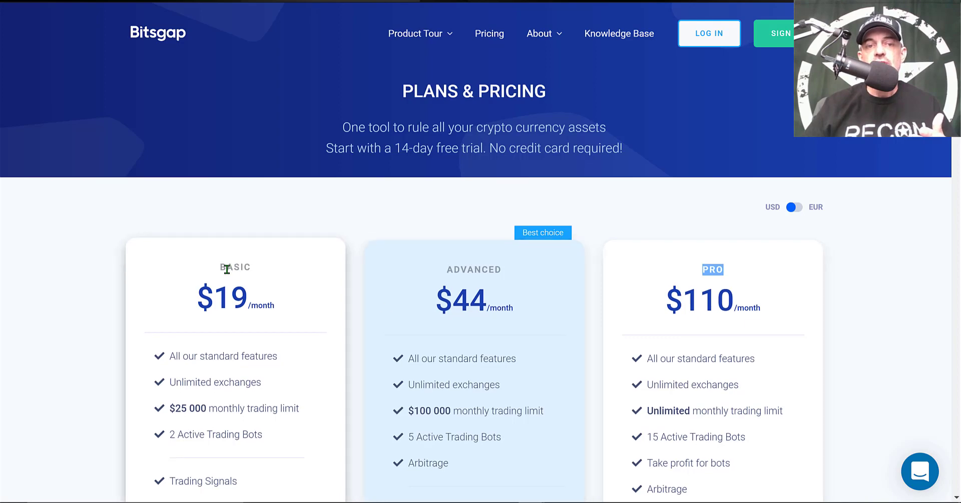
drag(220, 268, 255, 270)
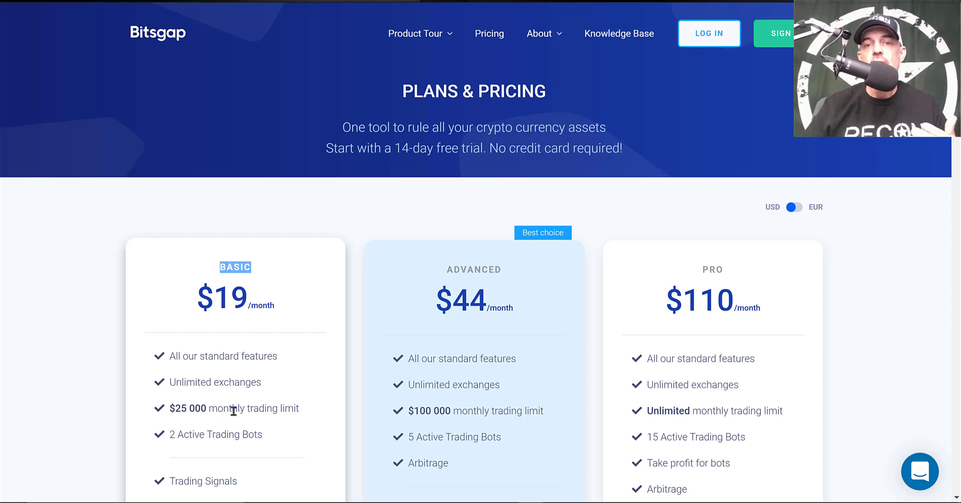
drag(448, 266, 498, 269)
drag(407, 434, 501, 433)
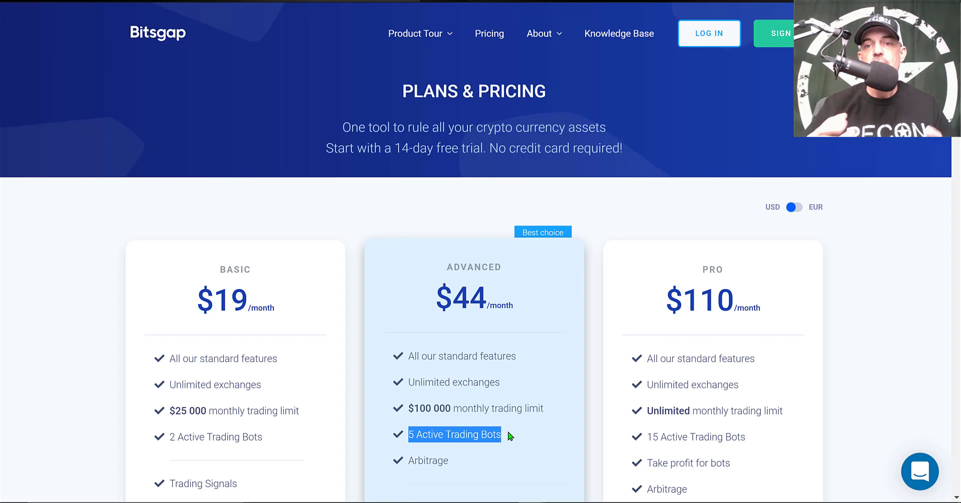
click(709, 268)
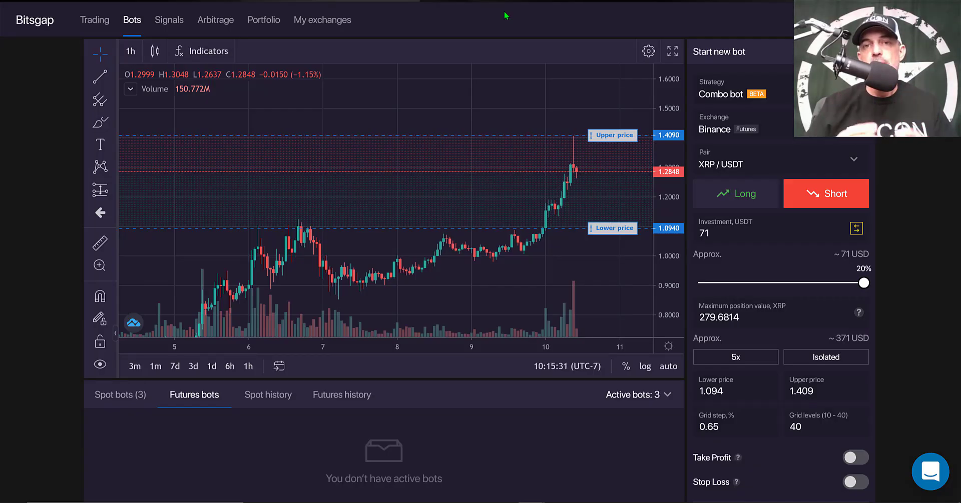
Step: Go to My exchanges and highlight the Binance Futures account name
click(322, 19)
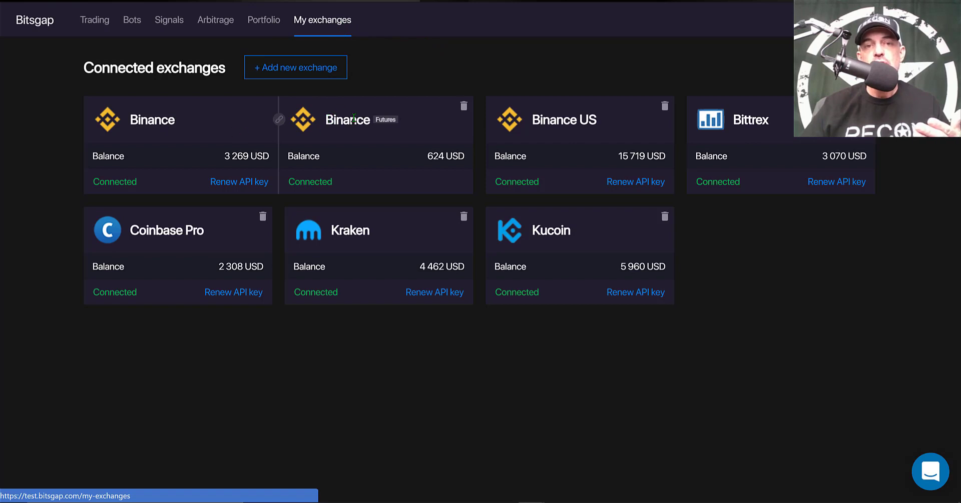
drag(326, 120, 401, 118)
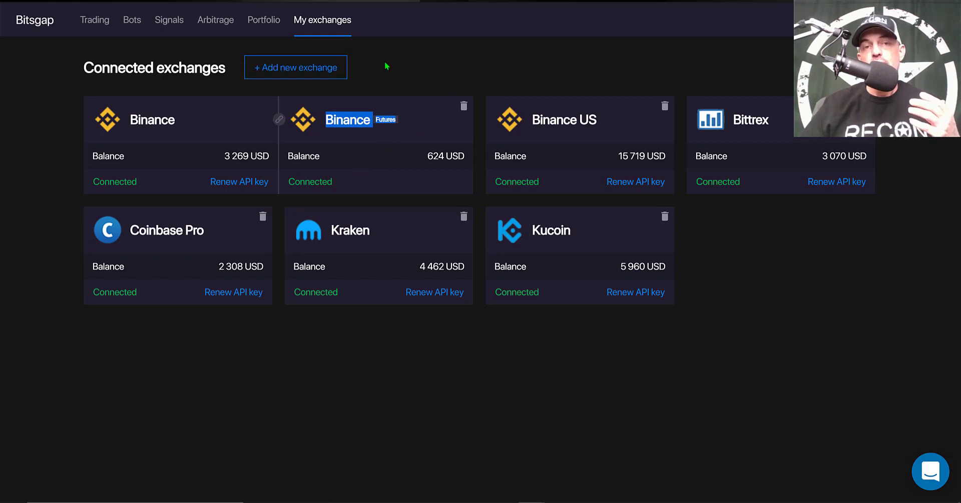
Step: Open the Connect new exchange dialog, close it unused, and return to Bots
click(309, 70)
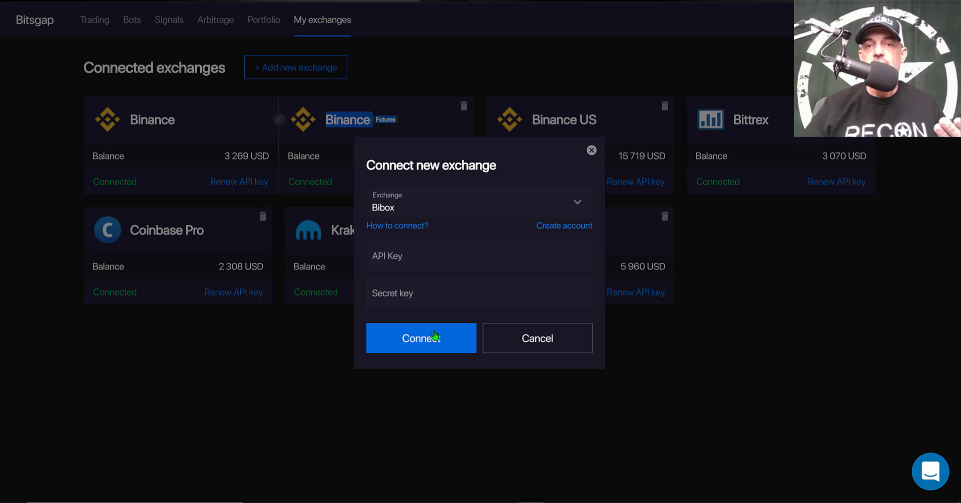
click(592, 150)
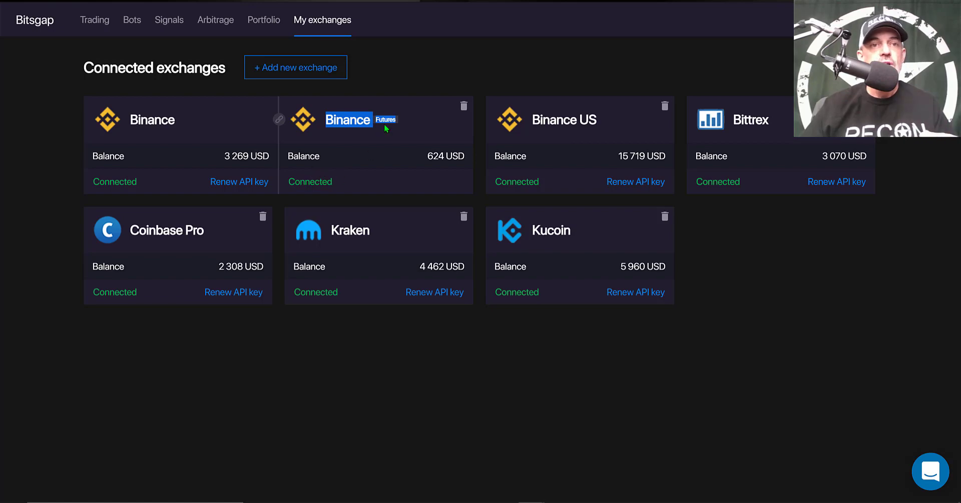
click(131, 21)
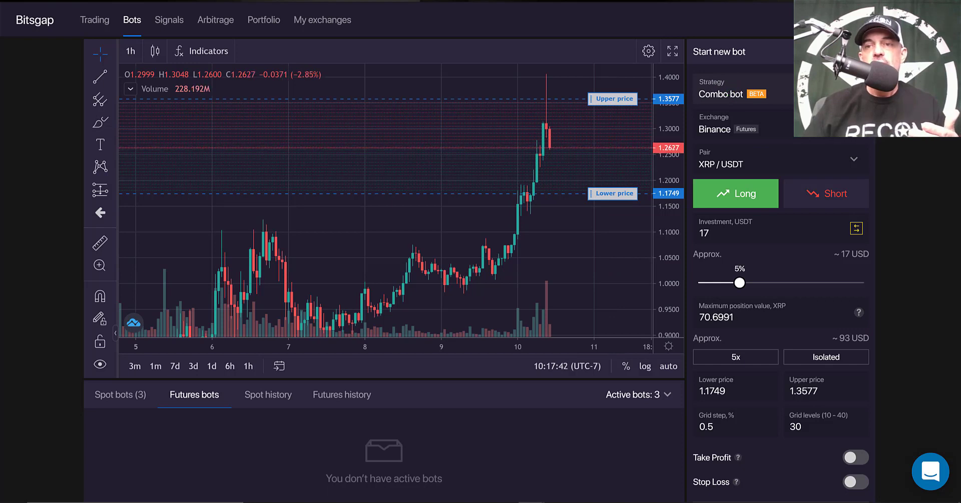
Step: Choose the Combo bot strategy, keeping Binance Futures as exchange and XRP/USDT as pair
click(791, 90)
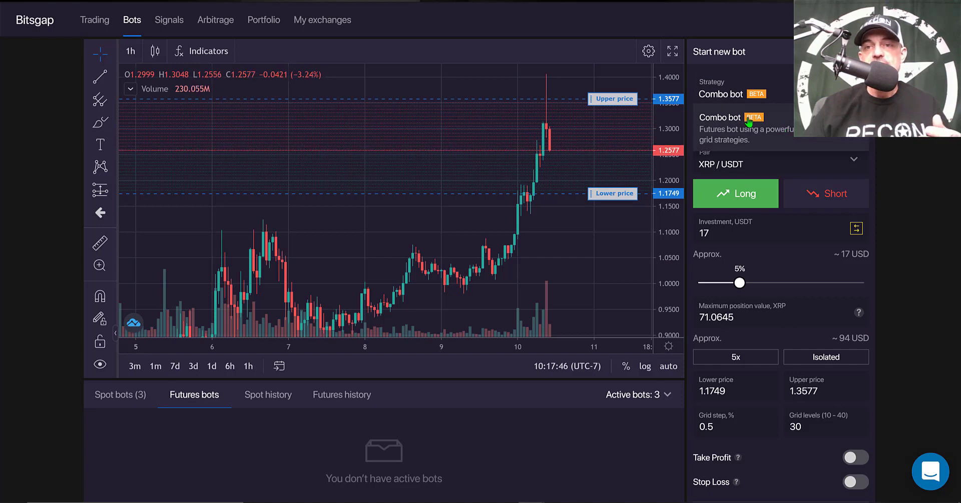
click(765, 128)
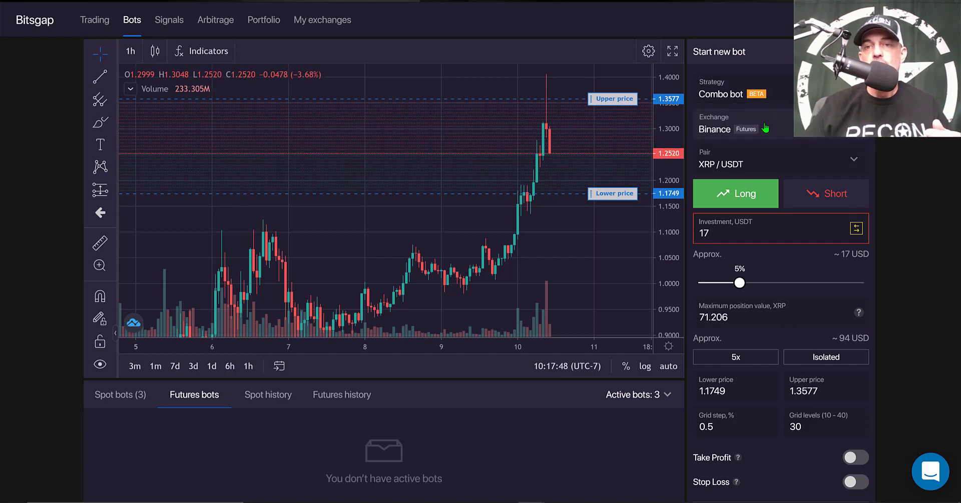
click(717, 123)
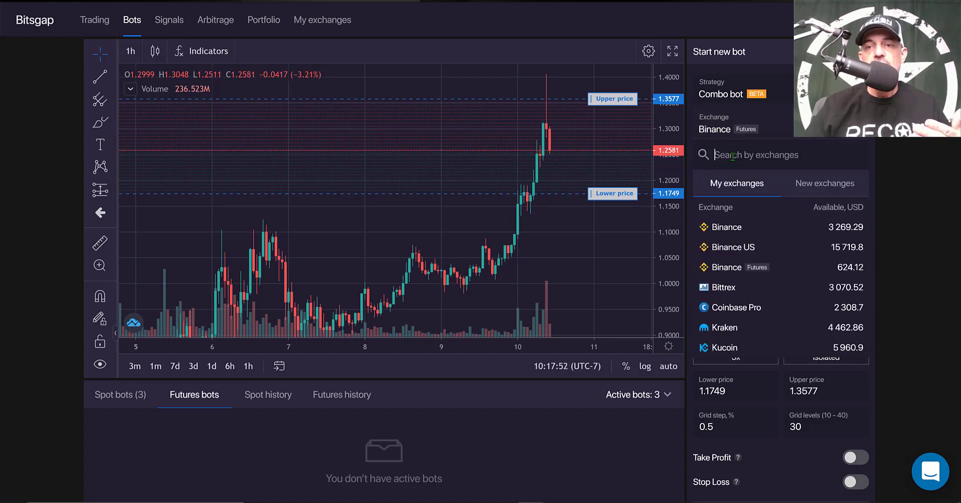
click(745, 129)
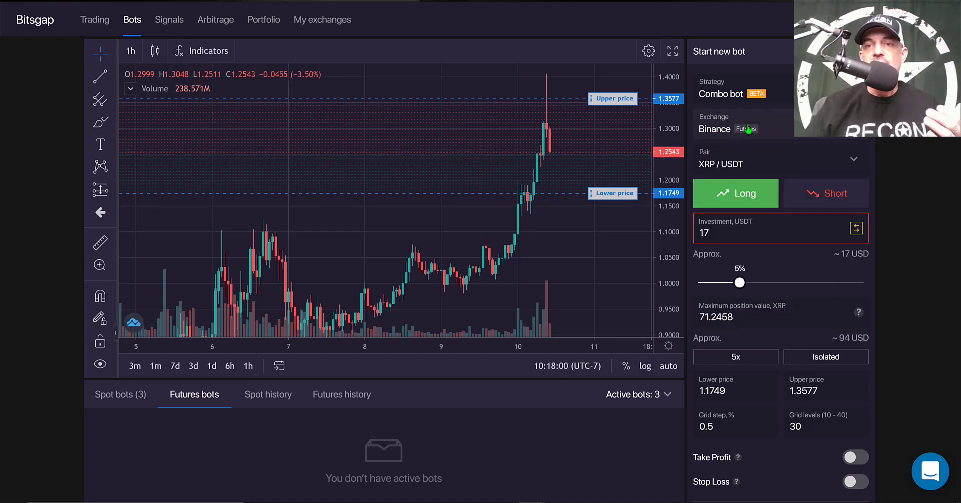
click(747, 129)
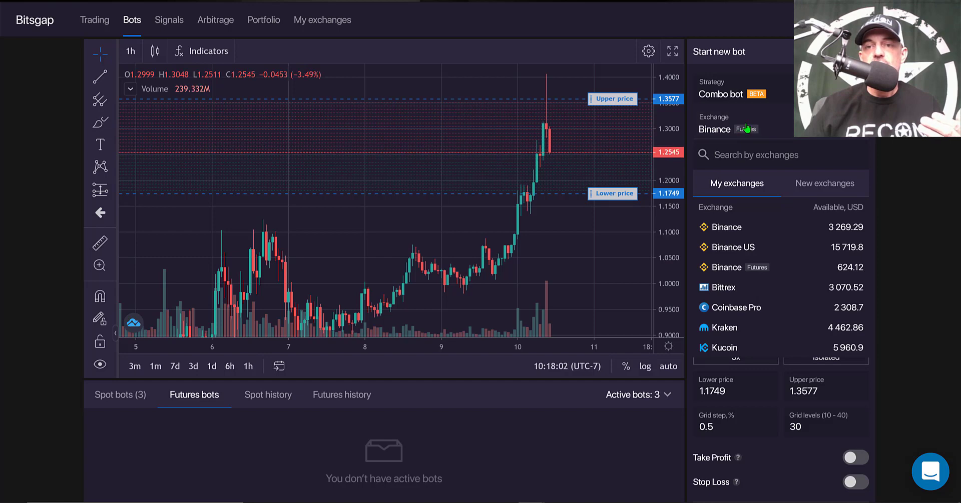
click(730, 267)
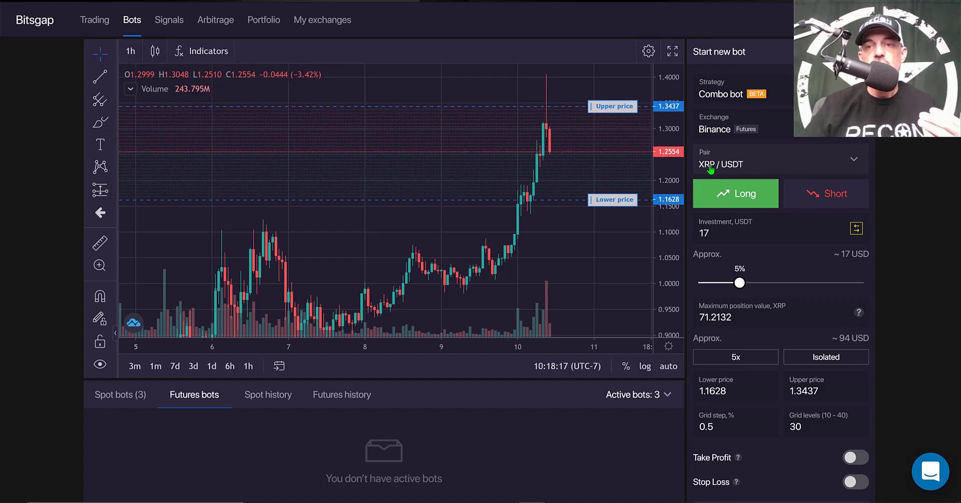
click(732, 164)
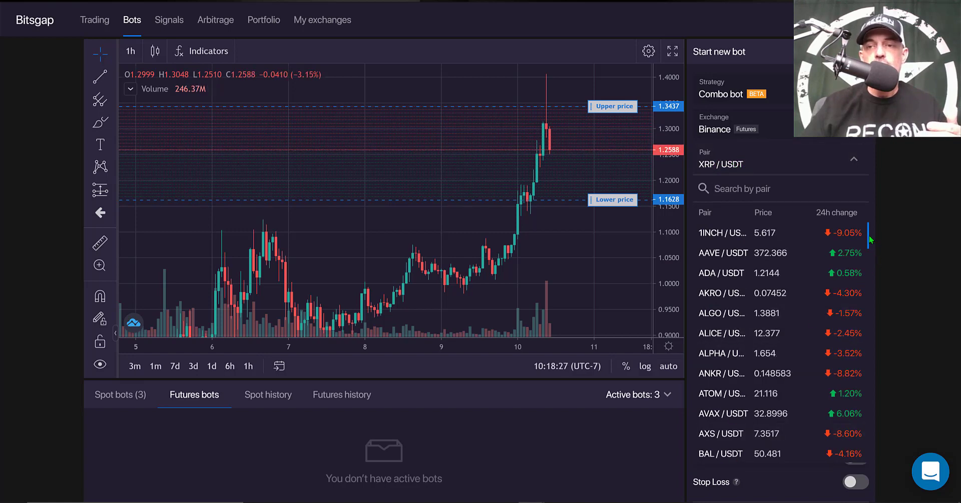
mouse_move(869, 240)
mouse_down()
mouse_move(868, 444)
mouse_move(869, 236)
mouse_up()
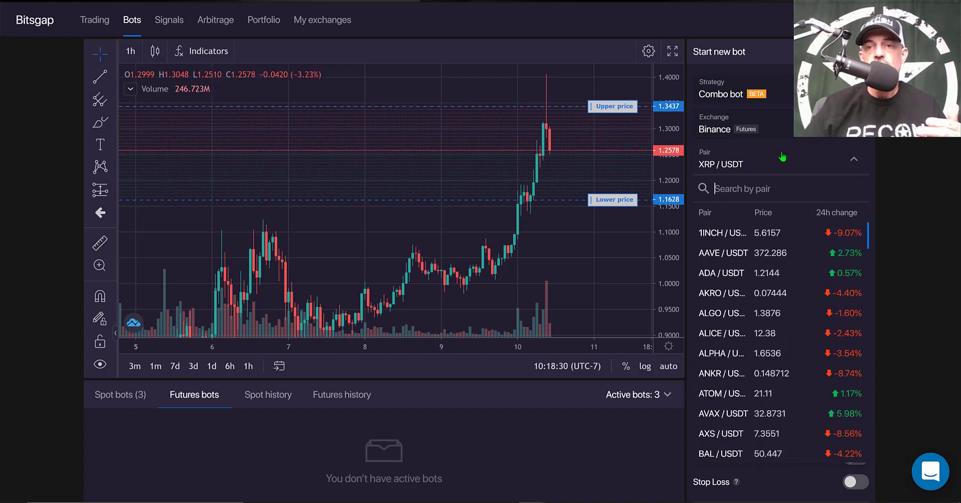
click(741, 167)
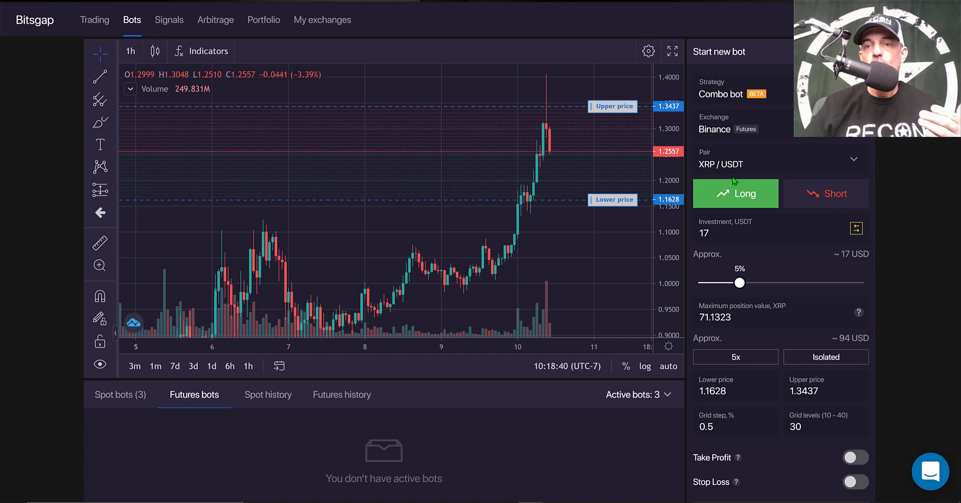
Step: Set the bot to Short and raise the investment to 71 USDT (20%)
click(839, 197)
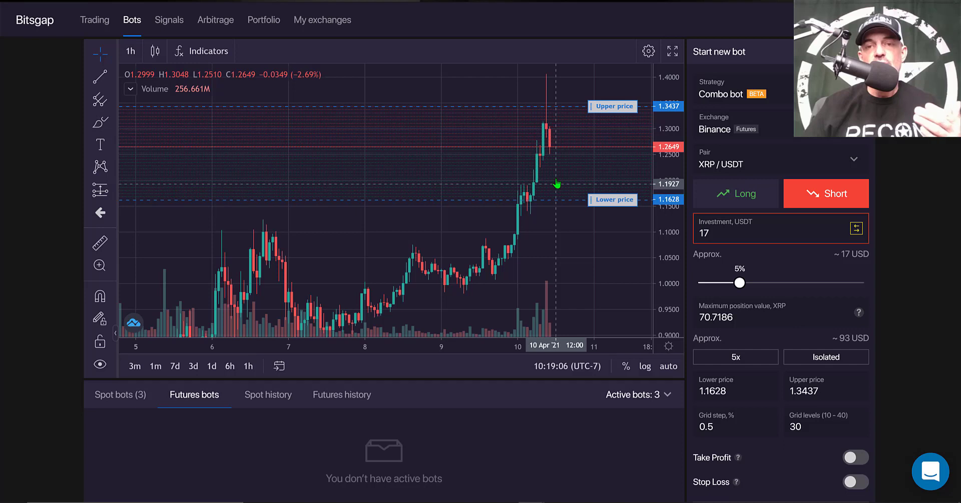
click(716, 231)
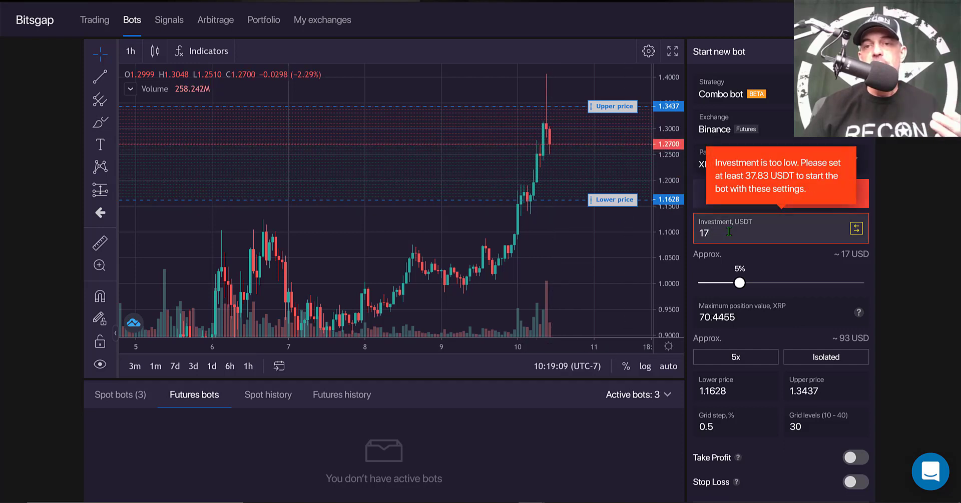
click(739, 283)
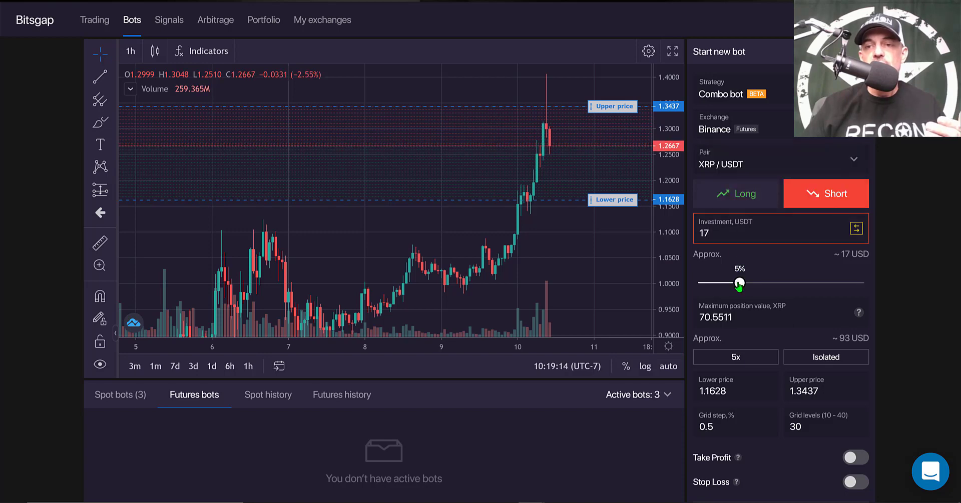
drag(739, 283, 879, 287)
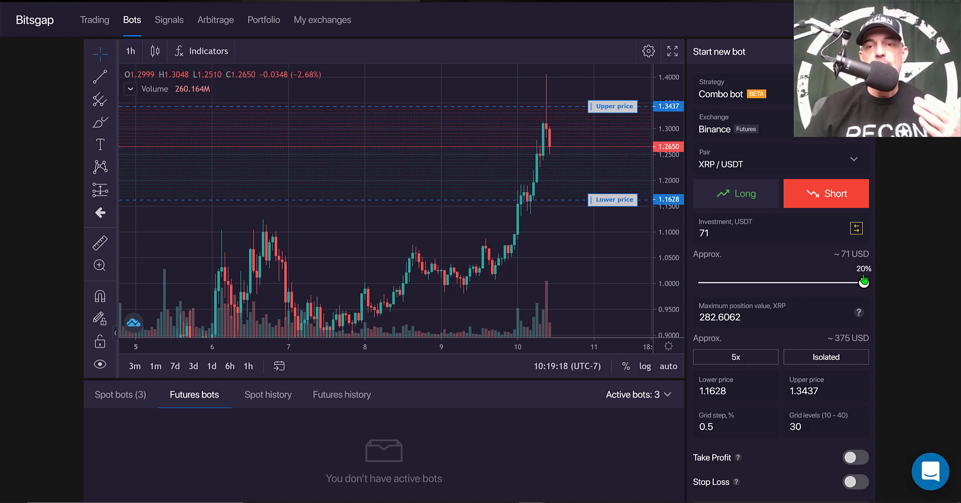
double_click(710, 233)
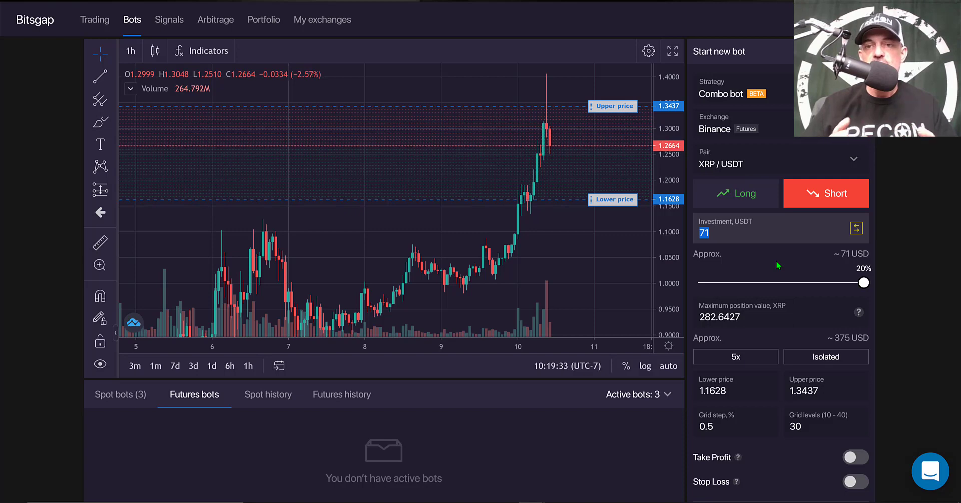
click(735, 356)
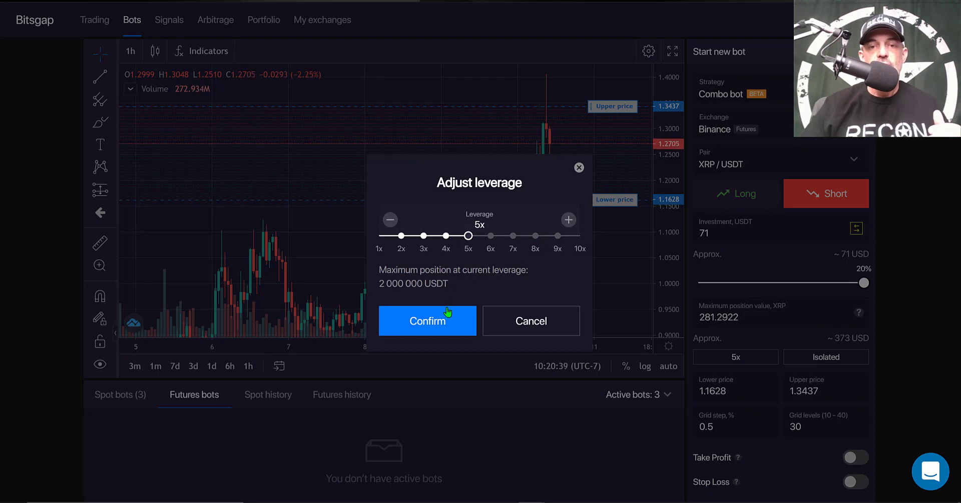
Step: Confirm 5x leverage and keep the margin mode as Isolated
click(442, 320)
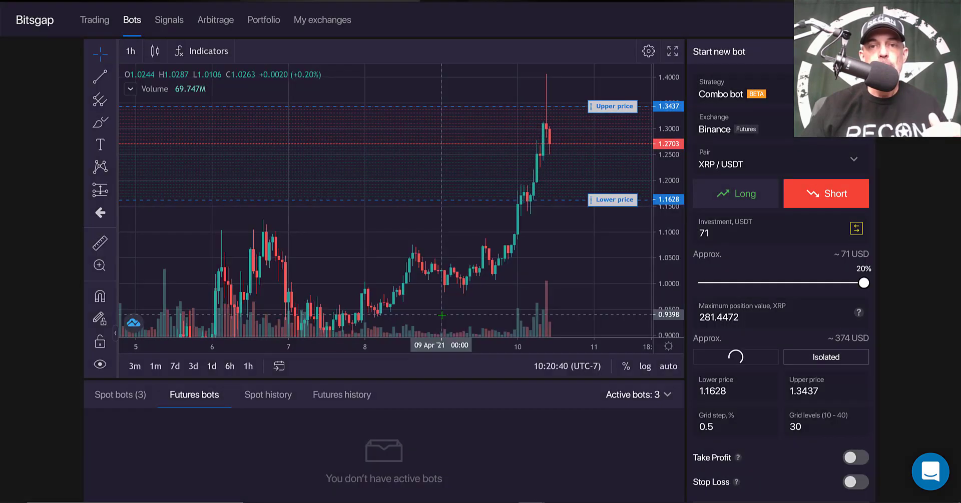
click(828, 358)
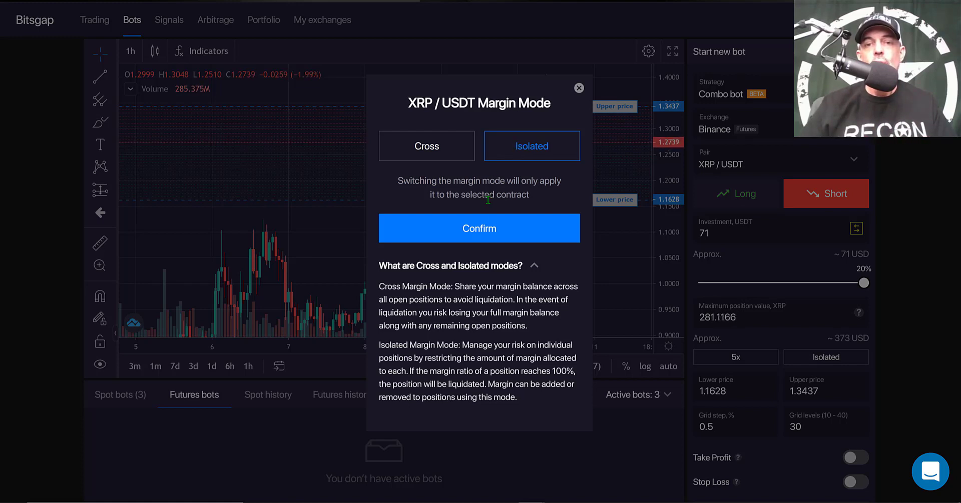
click(493, 229)
scroll(710, 314, down, 1)
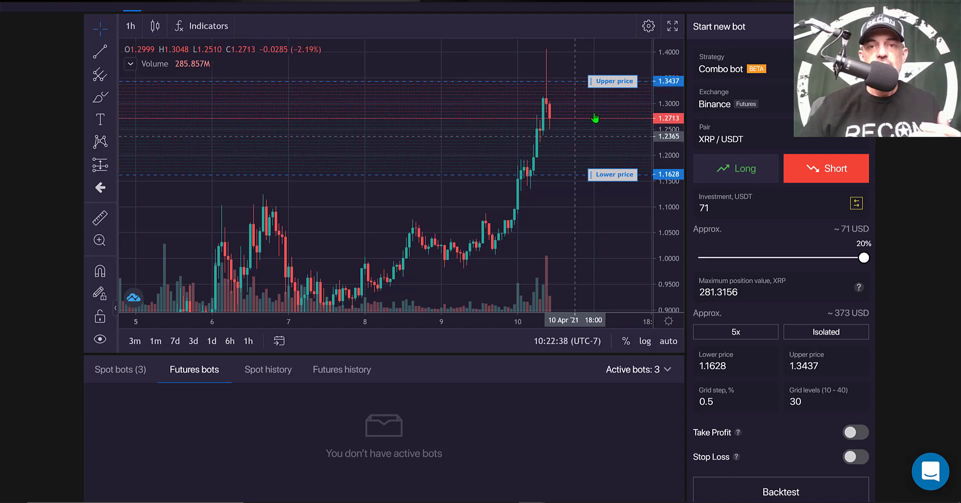
Step: Move the upper price to 1.409 and set the lower price to 1.094
drag(611, 82, 612, 51)
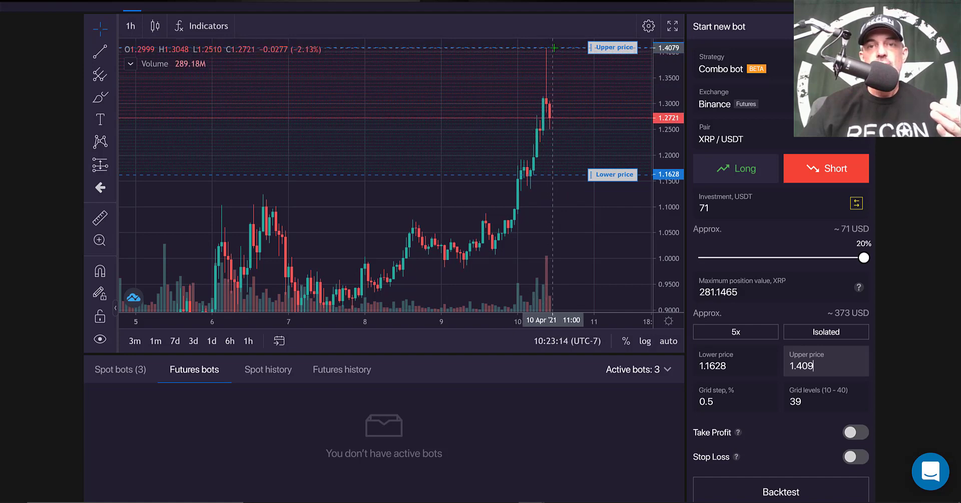
mouse_move(603, 174)
mouse_down()
mouse_move(603, 226)
mouse_move(601, 164)
mouse_move(601, 209)
mouse_move(601, 191)
mouse_up()
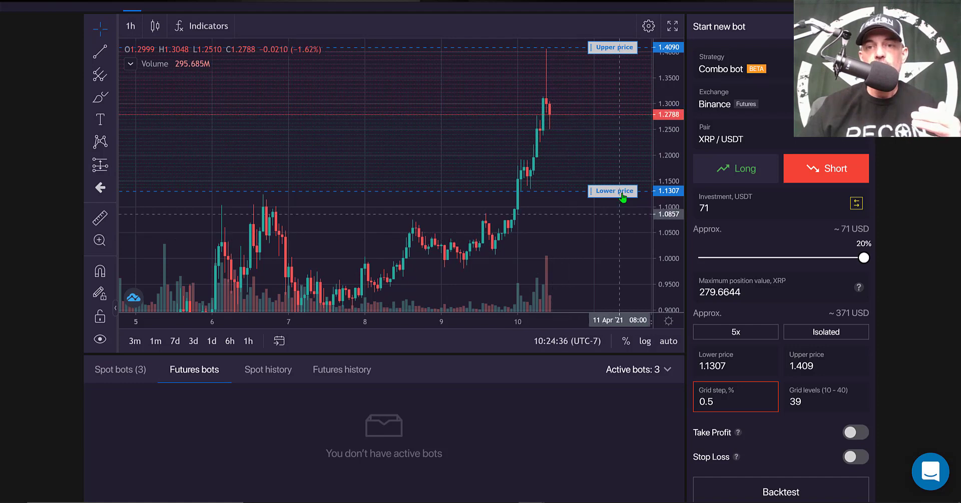
drag(616, 192, 616, 251)
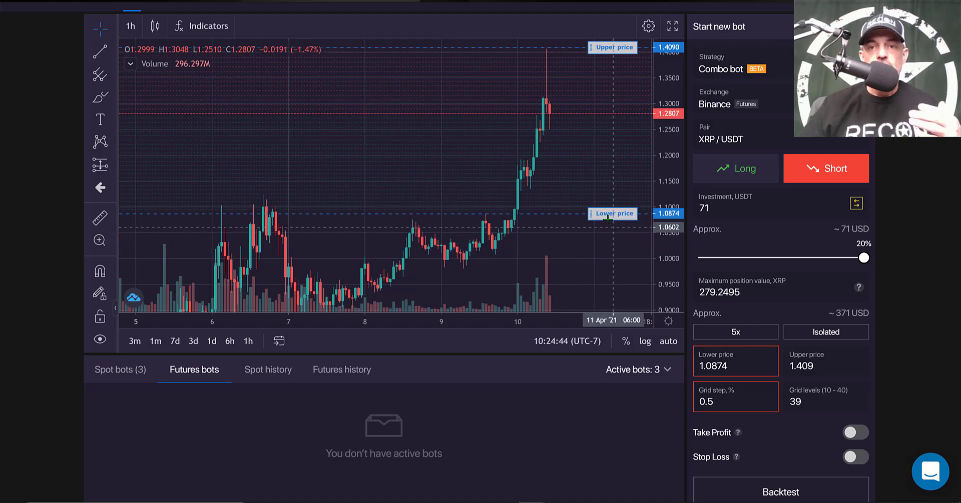
click(736, 366)
key(BackSpace)
key(BackSpace)
key(BackSpace)
key(BackSpace)
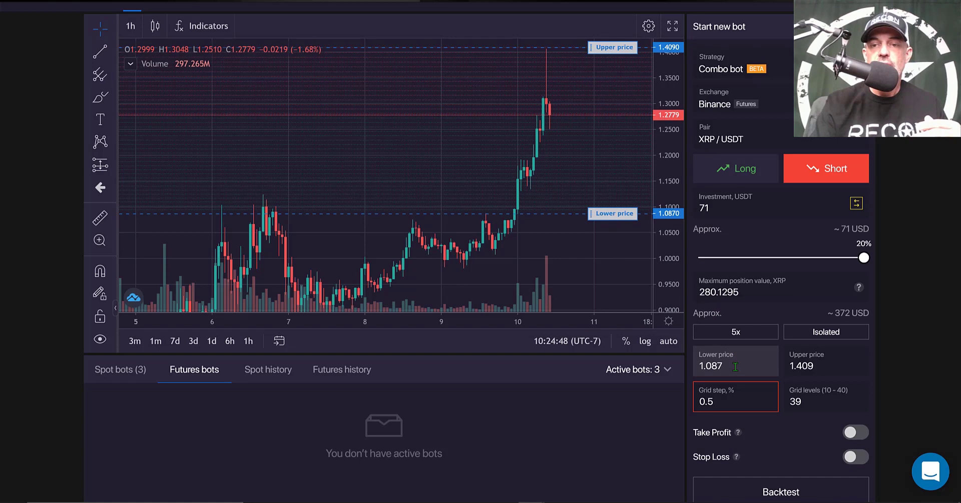
text(094)
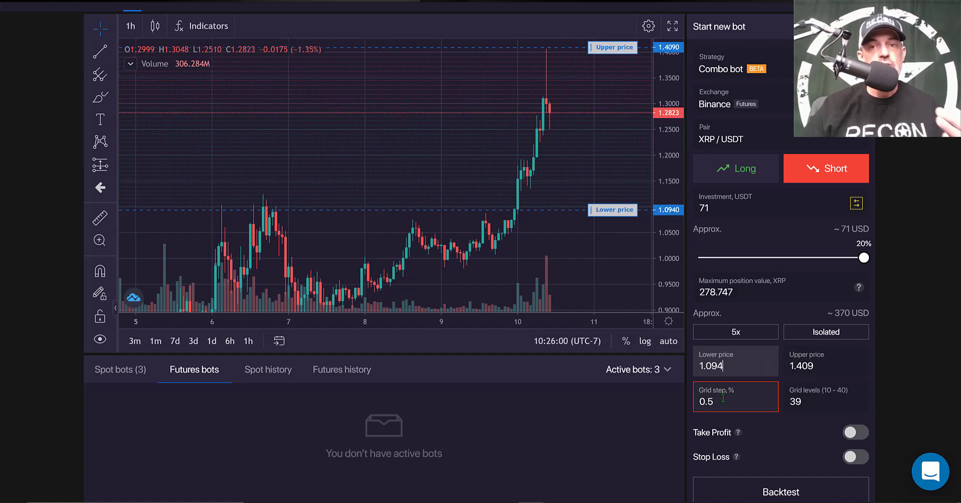
Step: Change grid levels from 39 to 40, making the grid step 0.65%
click(806, 403)
double_click(787, 402)
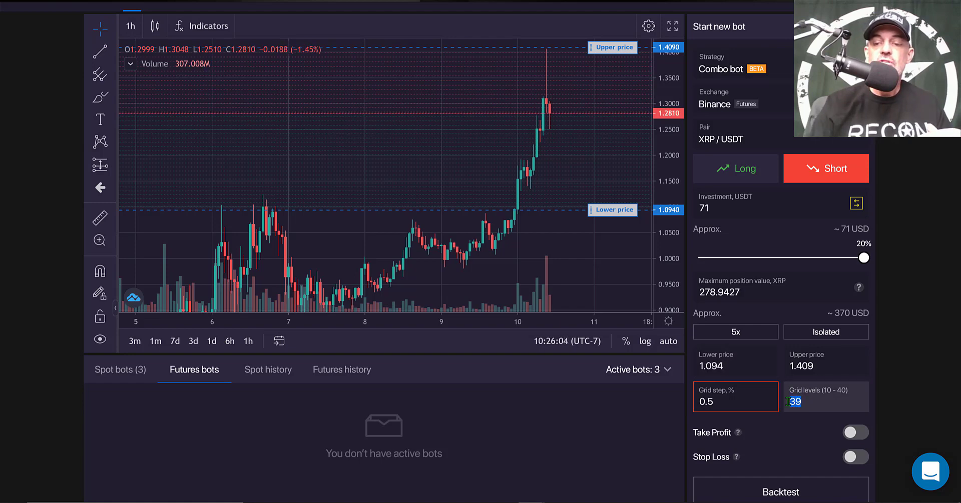
text(40)
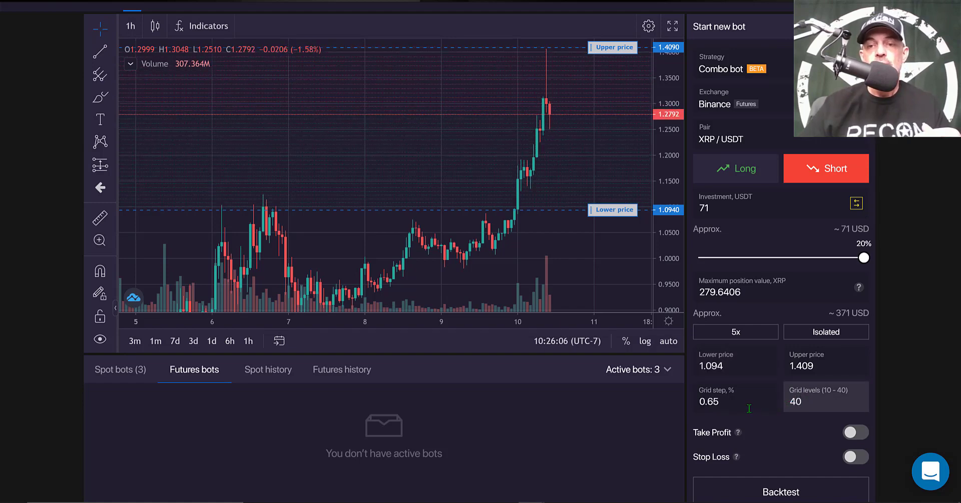
click(750, 407)
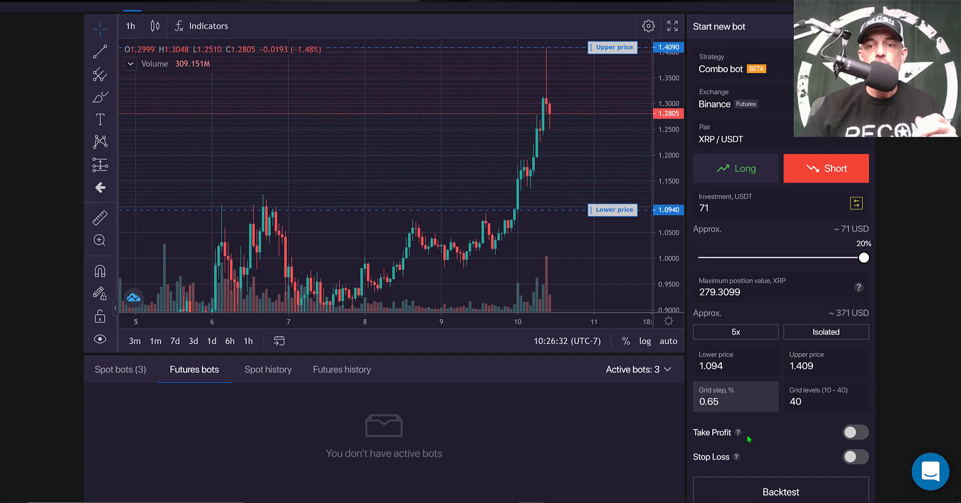
click(721, 402)
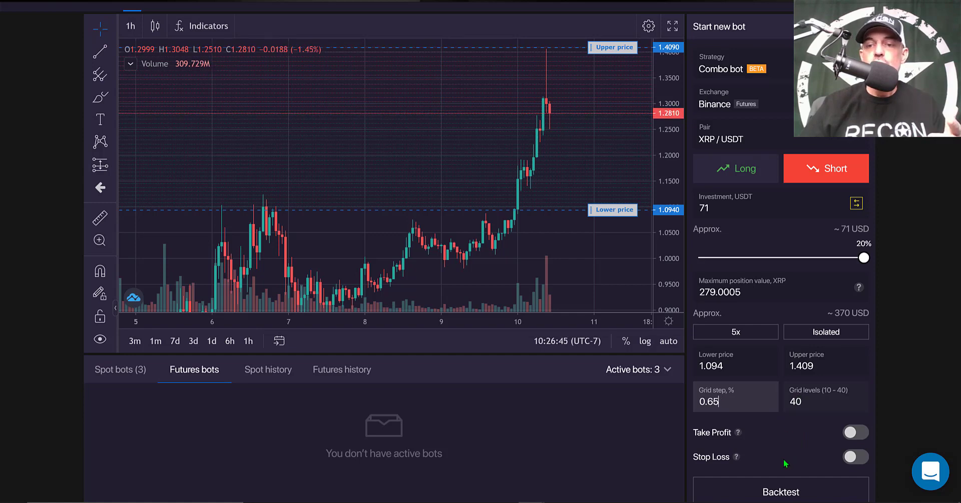
click(789, 492)
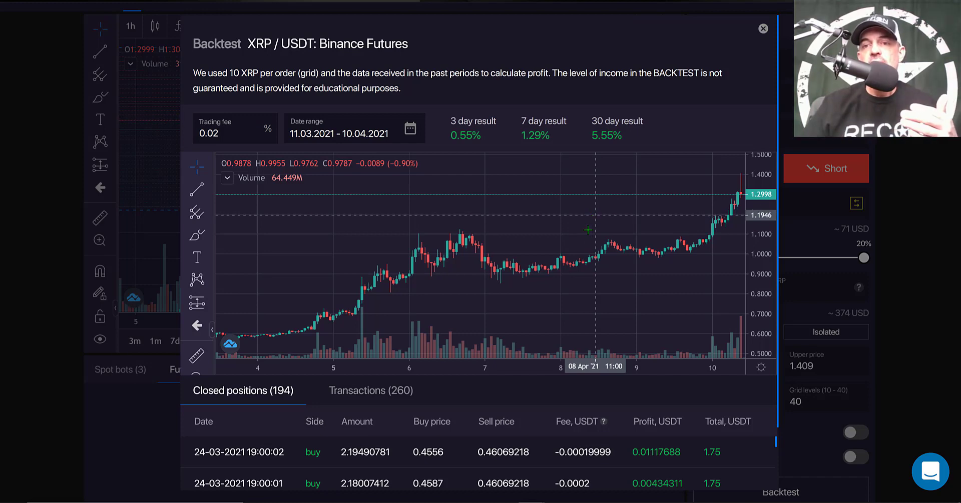
click(762, 29)
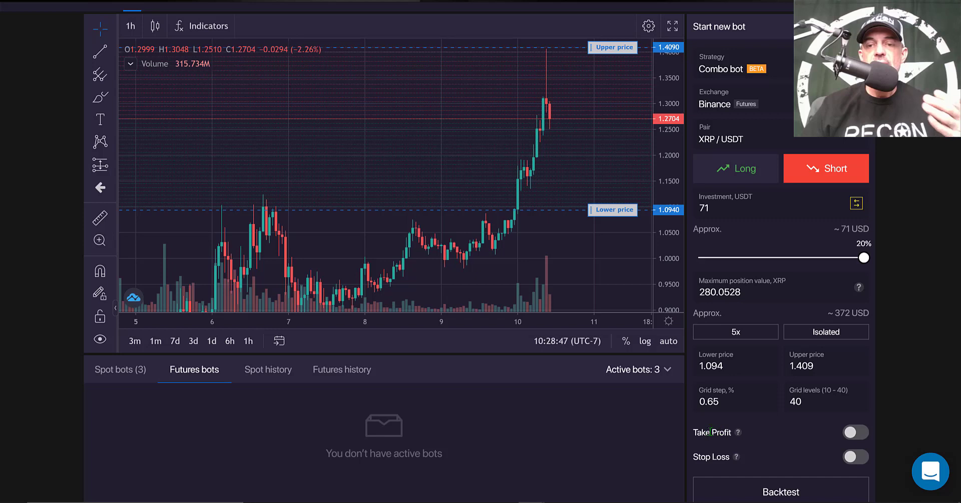
mouse_move(741, 433)
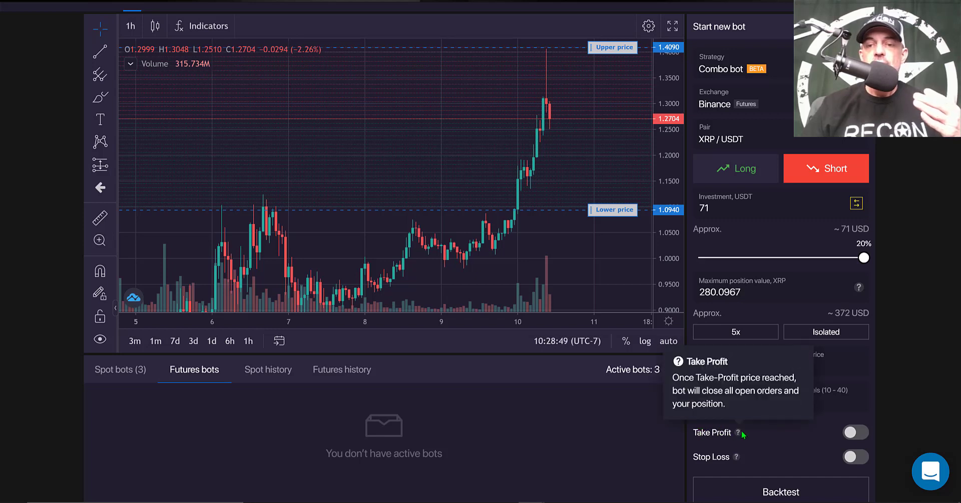
click(847, 434)
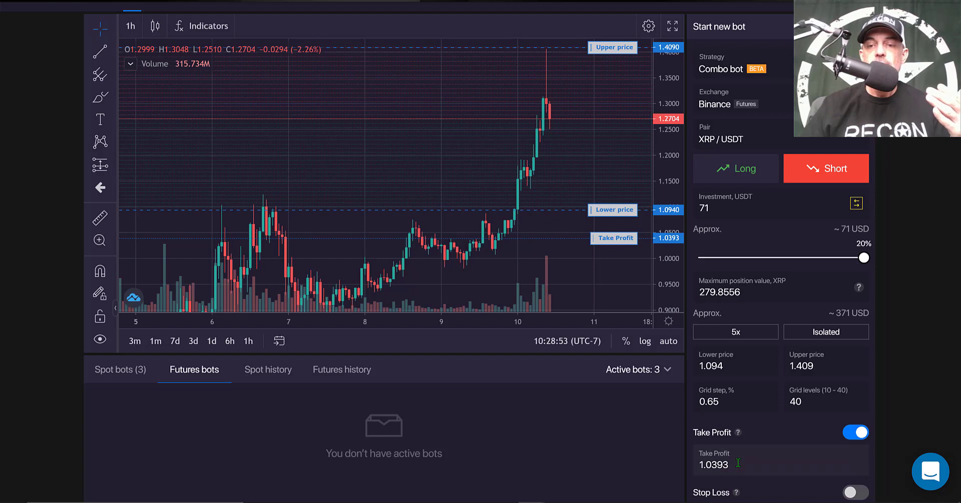
drag(737, 465, 696, 461)
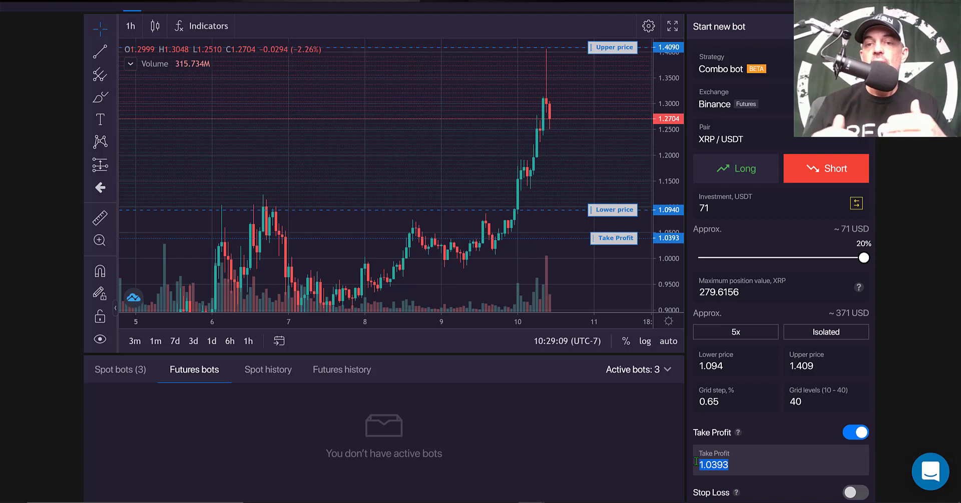
text(1.09)
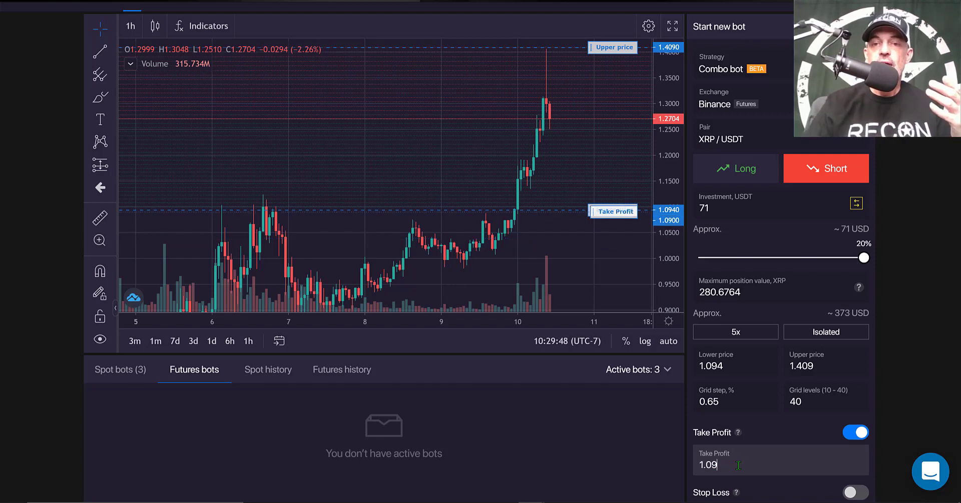
text(4)
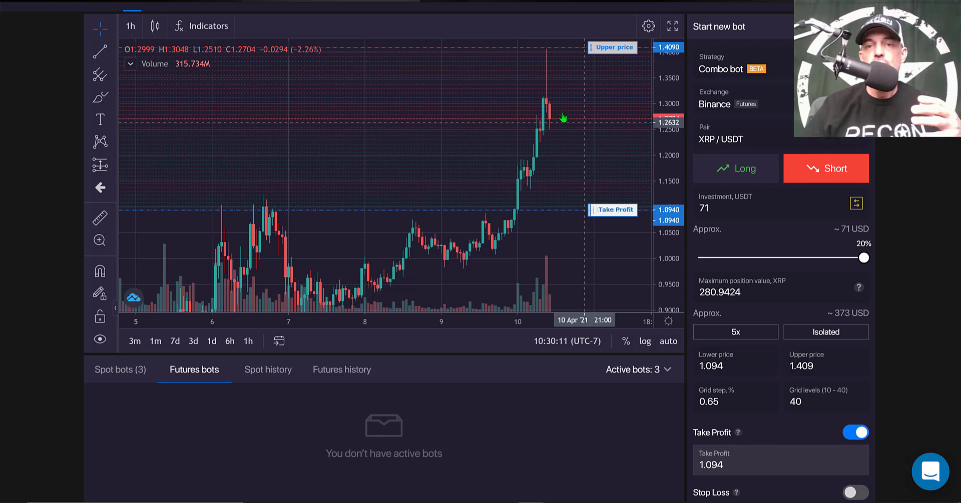
scroll(778, 425, down, 1)
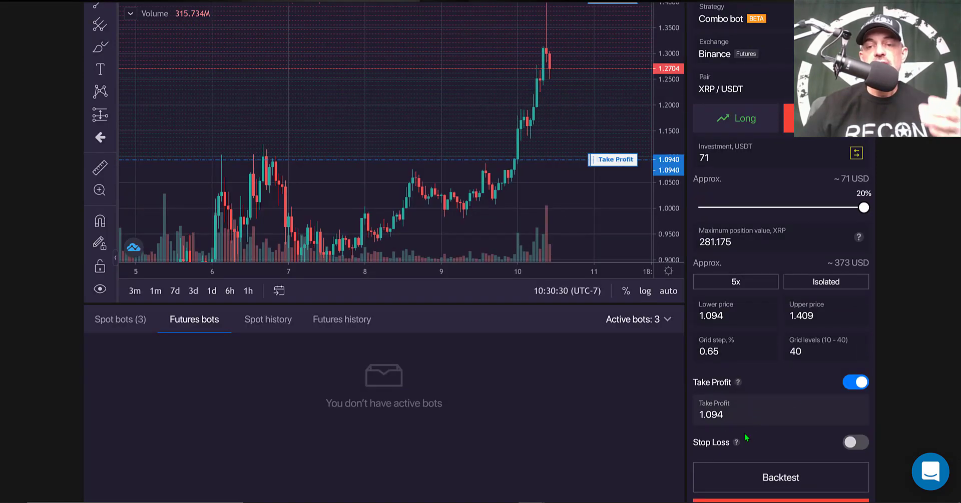
Step: Turn on Stop Loss and change its value from 1.4512 to 1.4518
click(850, 442)
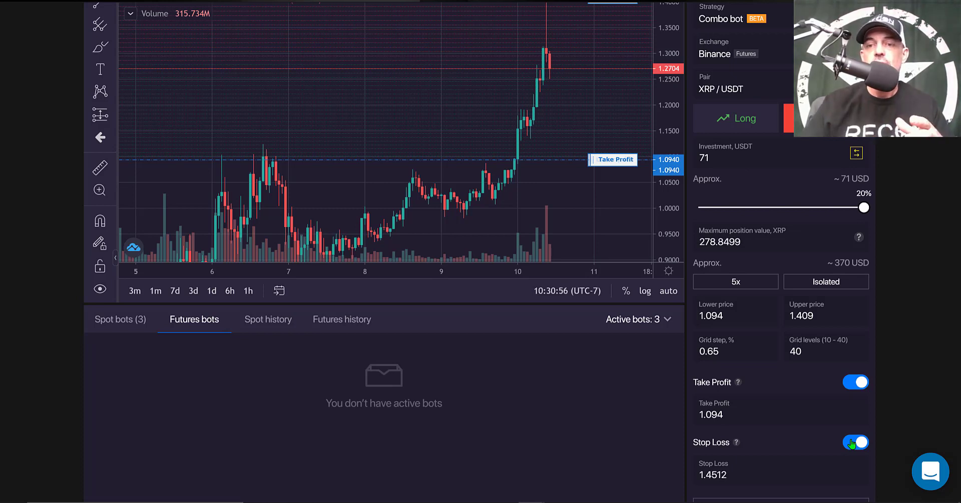
click(739, 478)
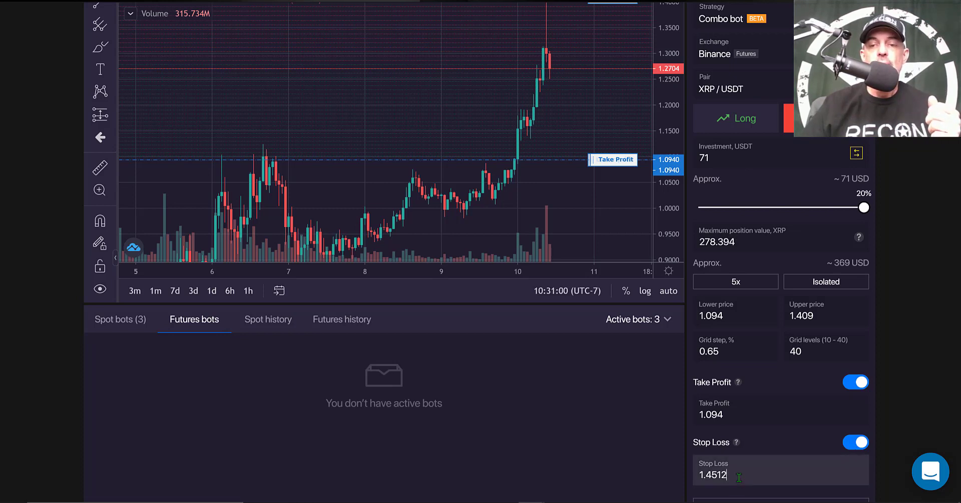
key(BackSpace)
key(BackSpace)
key(BackSpace)
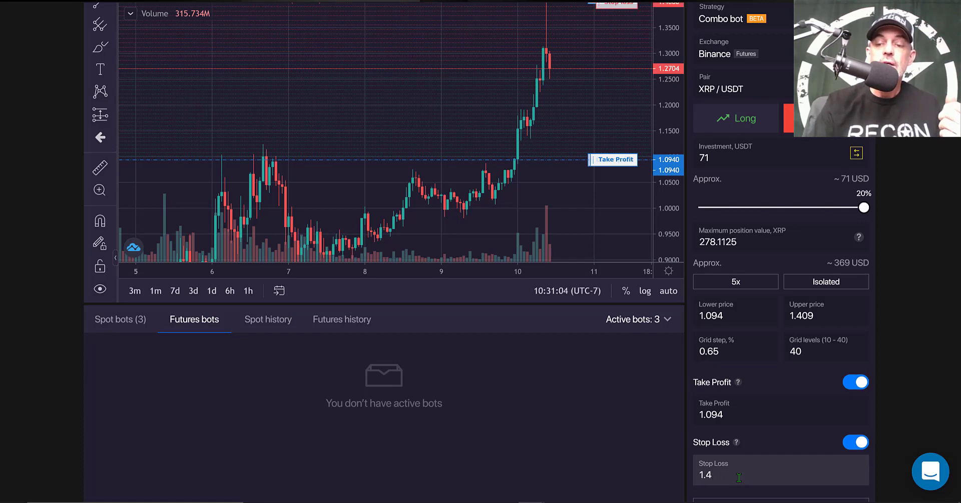
text(8)
scroll(694, 266, up, 2)
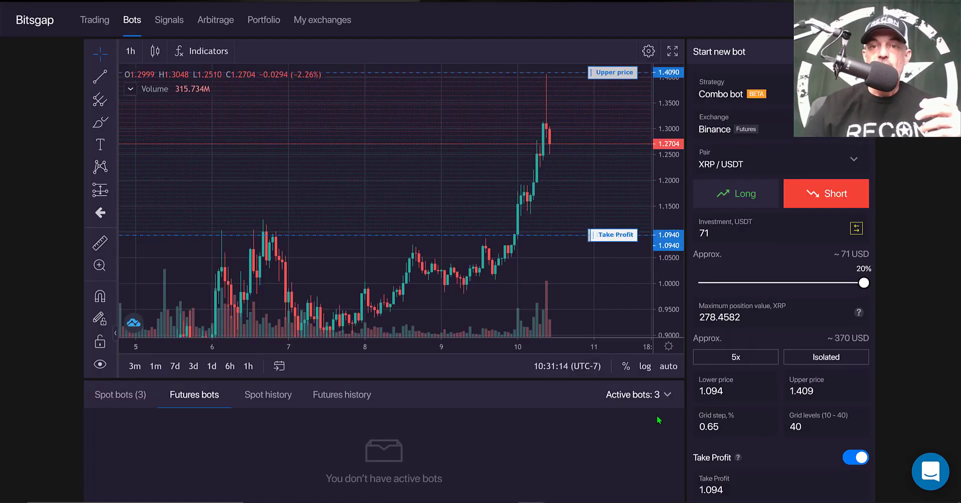
Step: Compress the chart's price scale until the 1.49 stop loss line appears above the upper price line
drag(669, 105, 656, 178)
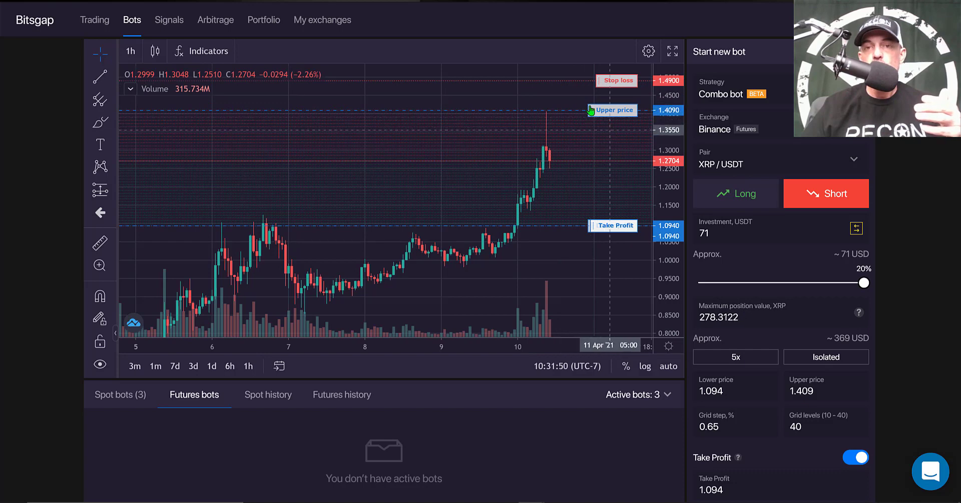
scroll(896, 228, down, 2)
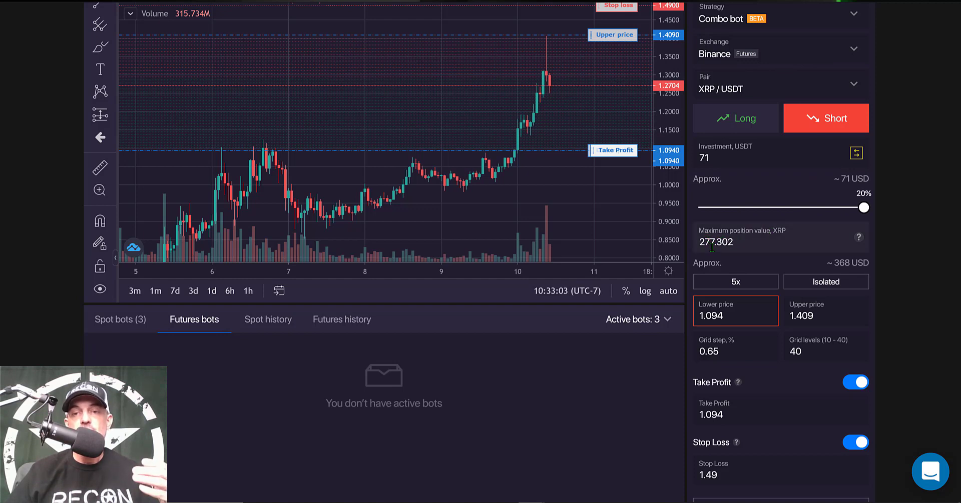
Step: Read the Lower price warning requiring at least 1.0998, dismiss it, and stretch the price scale
triple_click(862, 265)
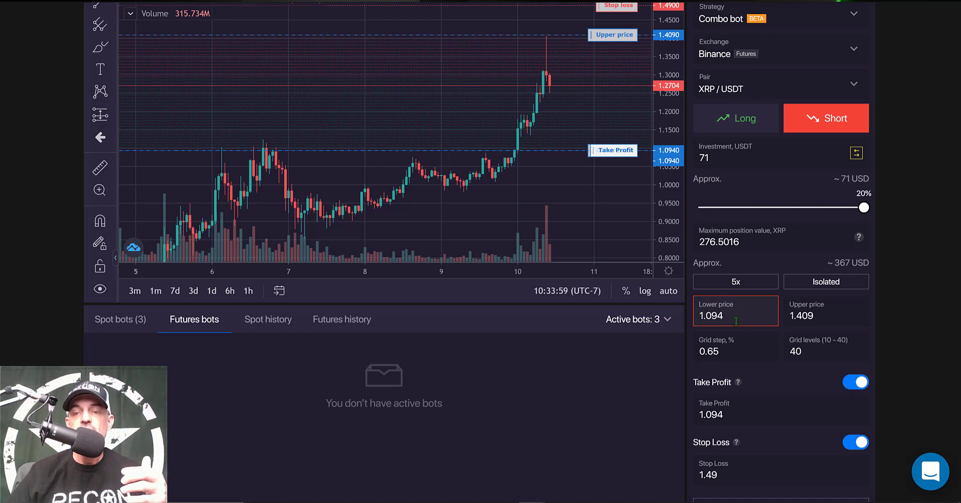
click(760, 314)
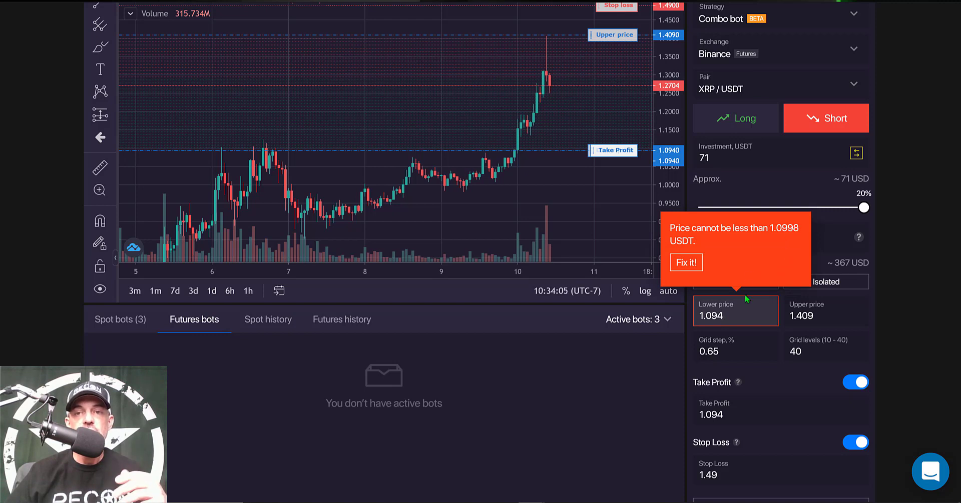
click(836, 312)
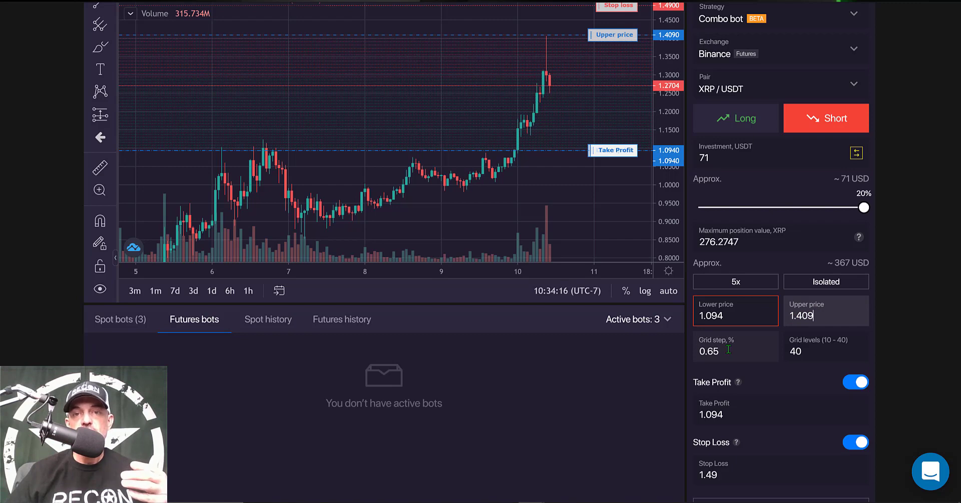
drag(666, 151, 666, 93)
Step: Stretch then compress the price scale so the Upper price and 1.094 Take Profit lines fit
drag(571, 105, 568, 181)
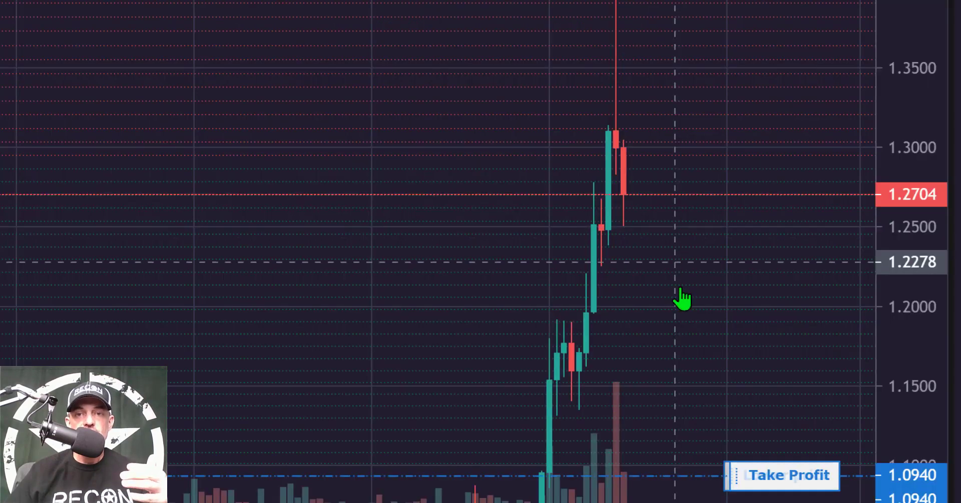
drag(650, 172, 650, 145)
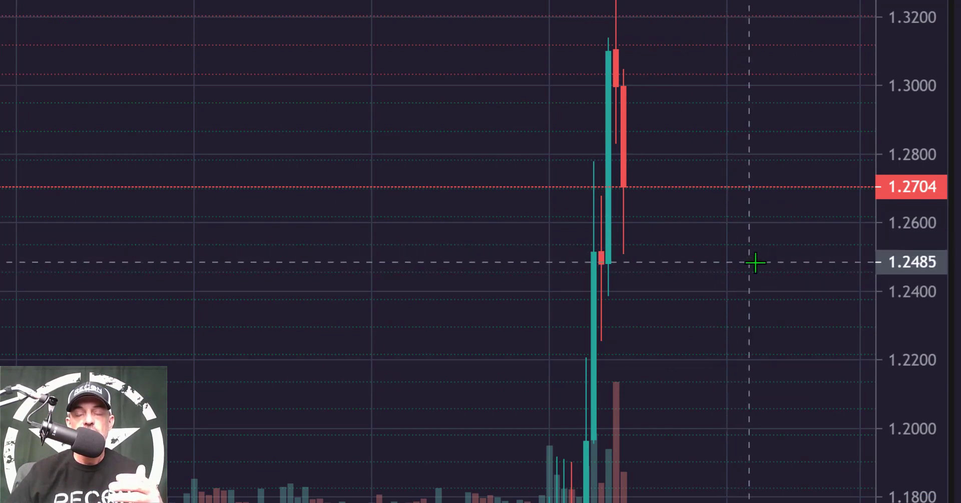
drag(922, 17, 922, 338)
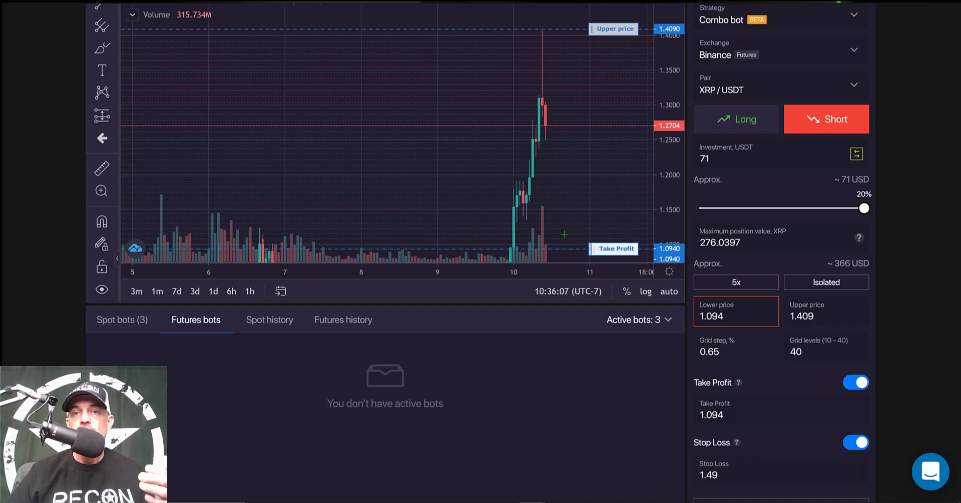
Step: Change the Lower price from 1.094 to 1.11 to clear its minimum-price warning
key(ctrl+a)
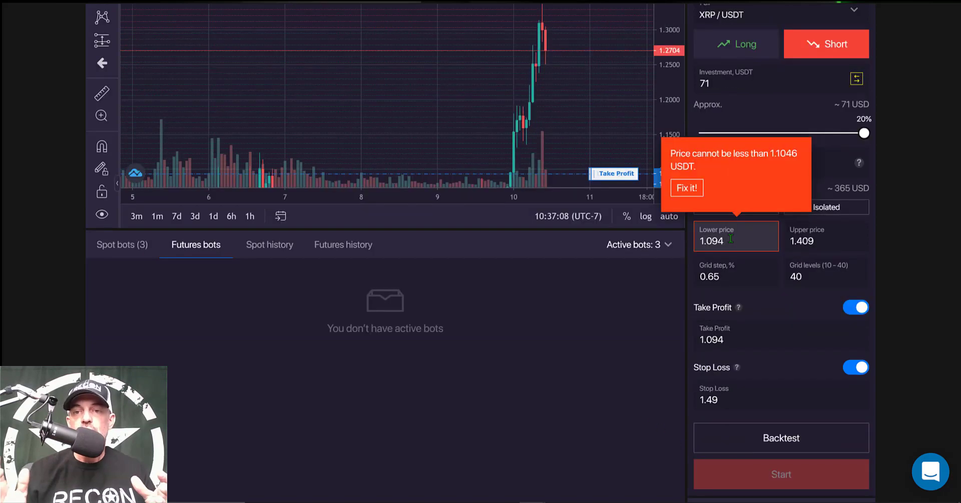
click(730, 238)
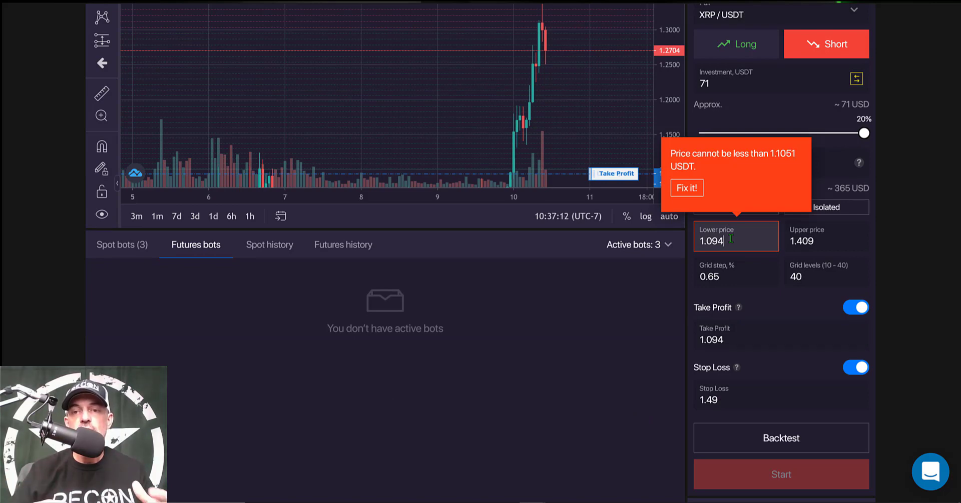
key(BackSpace)
key(BackSpace)
key(BackSpace)
text(1.)
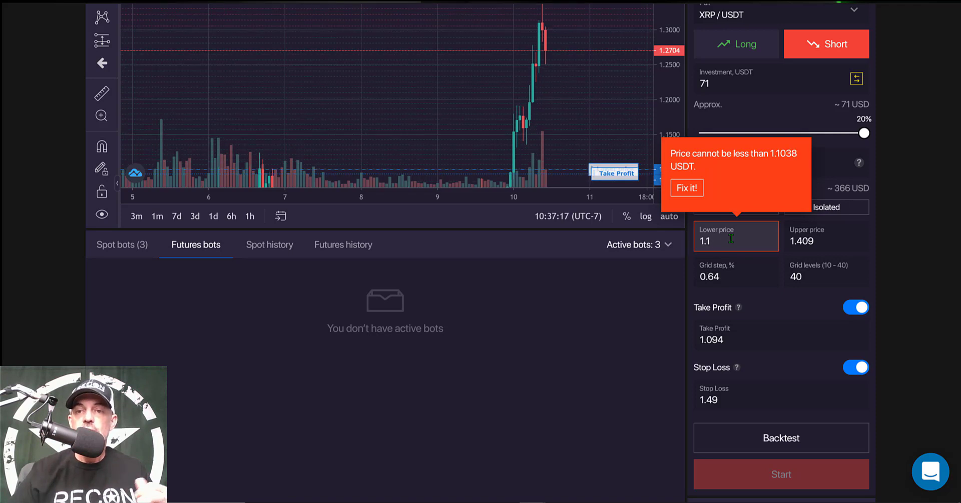
text(1)
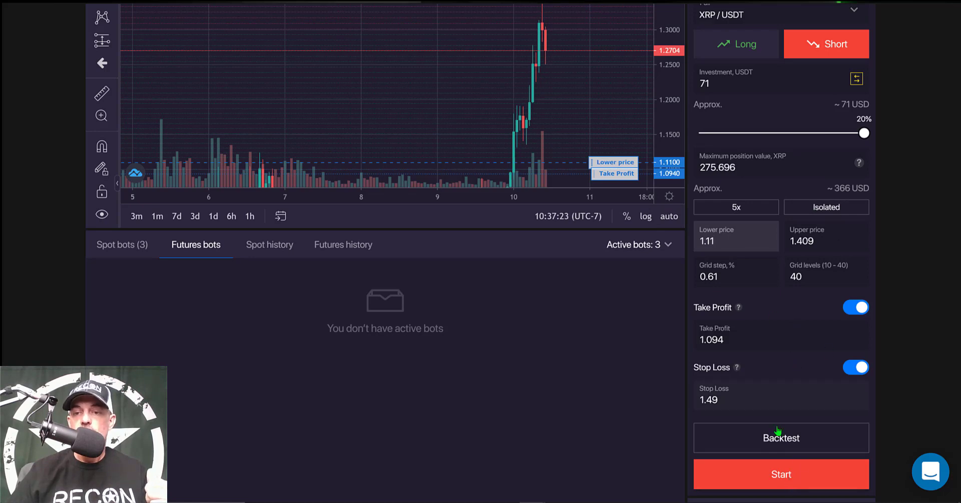
Step: Start the XRP/USDT Short Combo bot and adjust the chart to view its price range
click(788, 475)
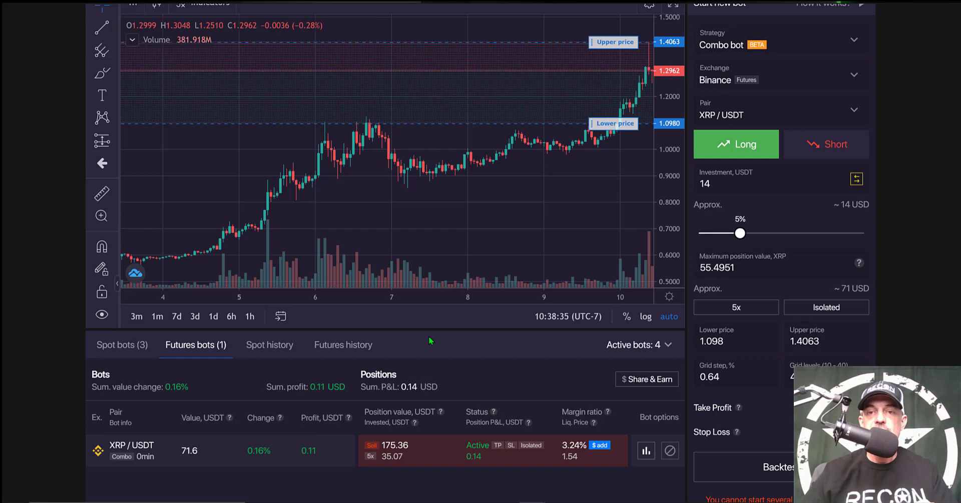
drag(671, 172, 671, 150)
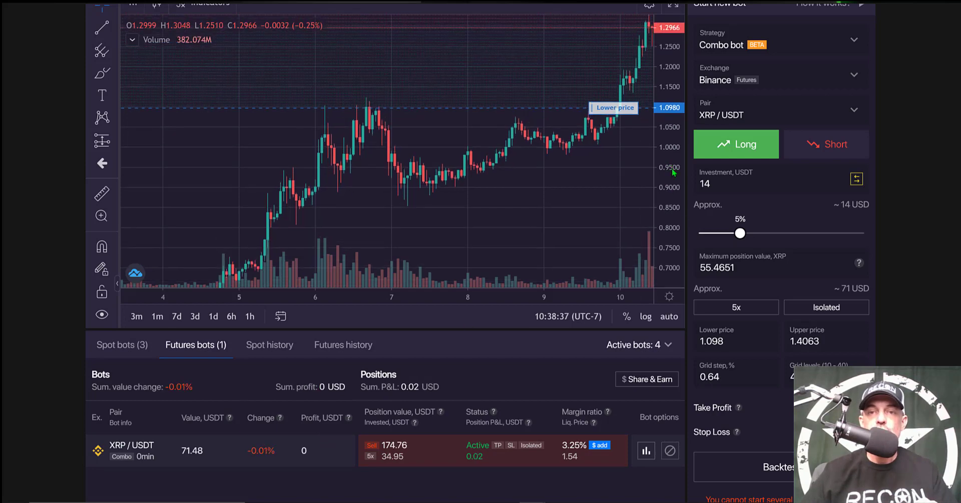
drag(523, 204, 419, 252)
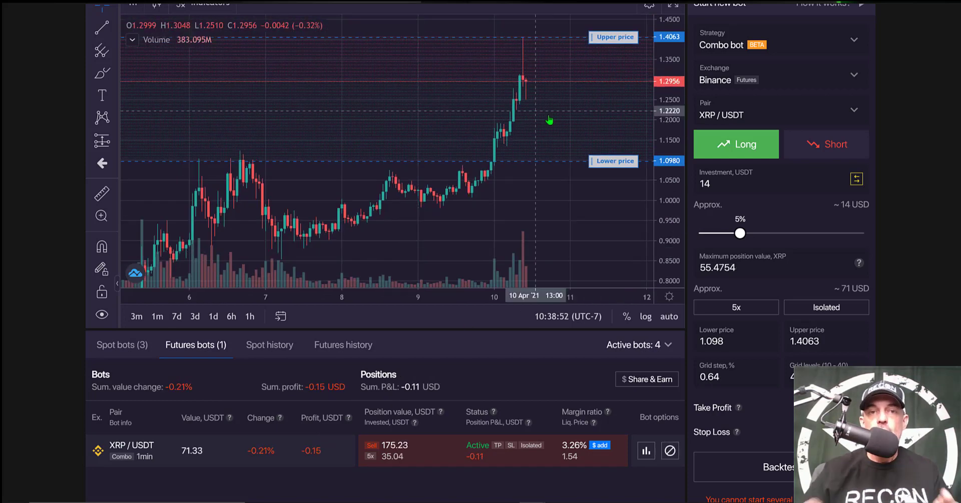